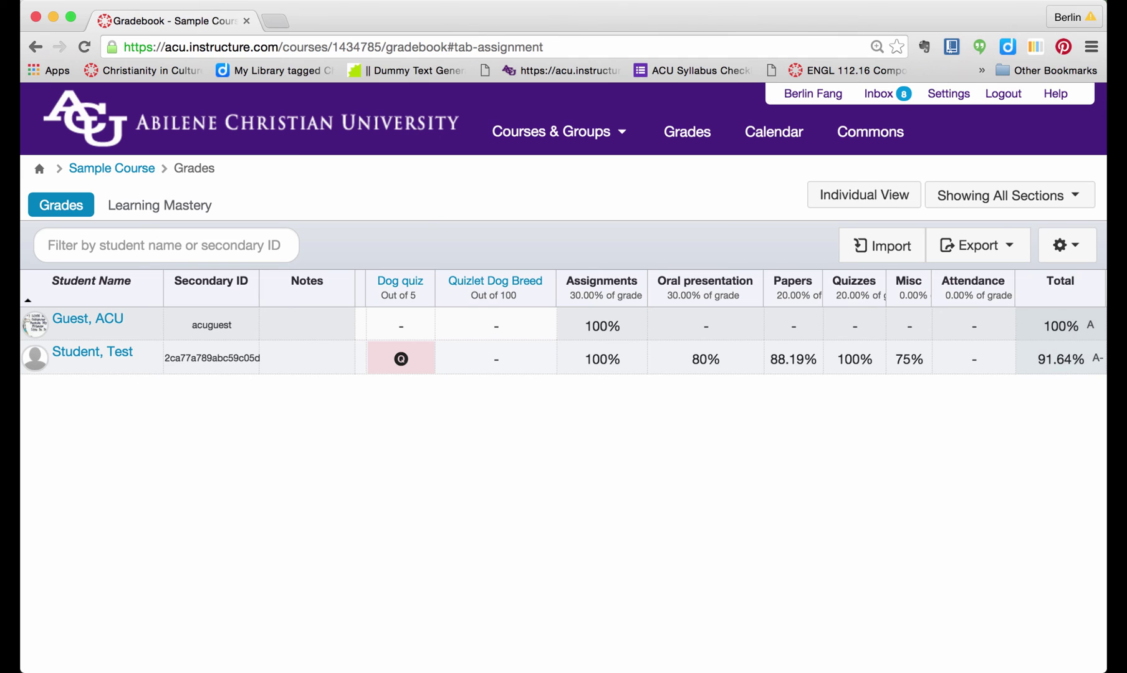
# Step: Check a reference screenshot of a grading scheme, then return to the gradebook
pyautogui.press('super+Tab')
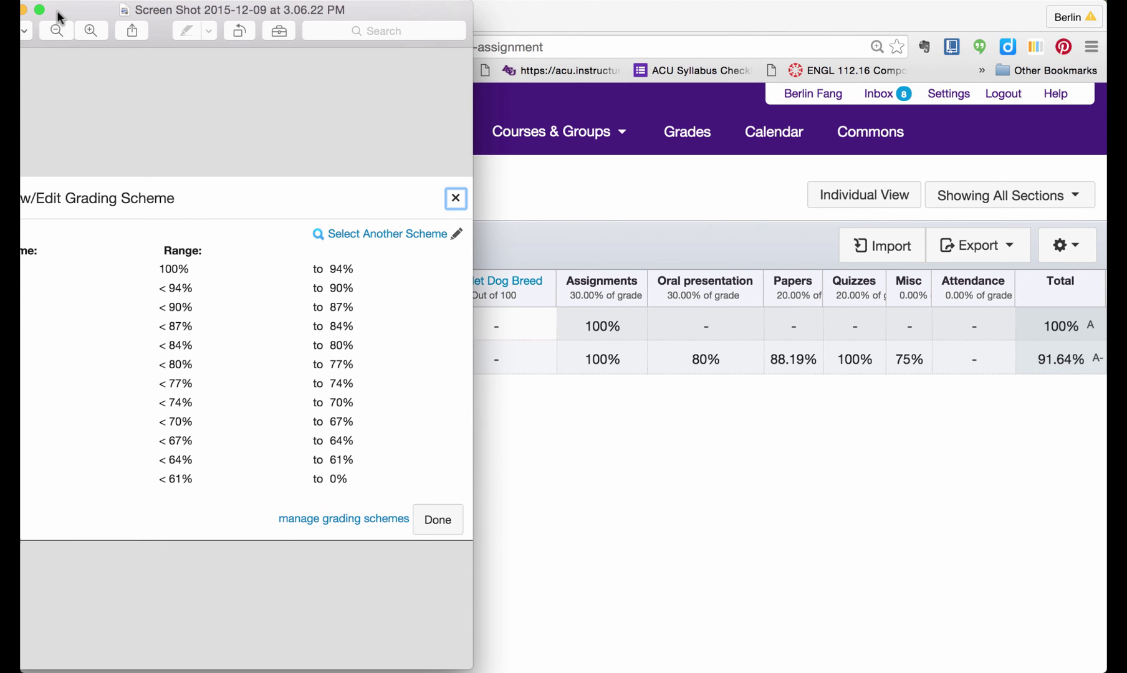
pyautogui.moveTo(62, 10); pyautogui.dragTo(110, 10)
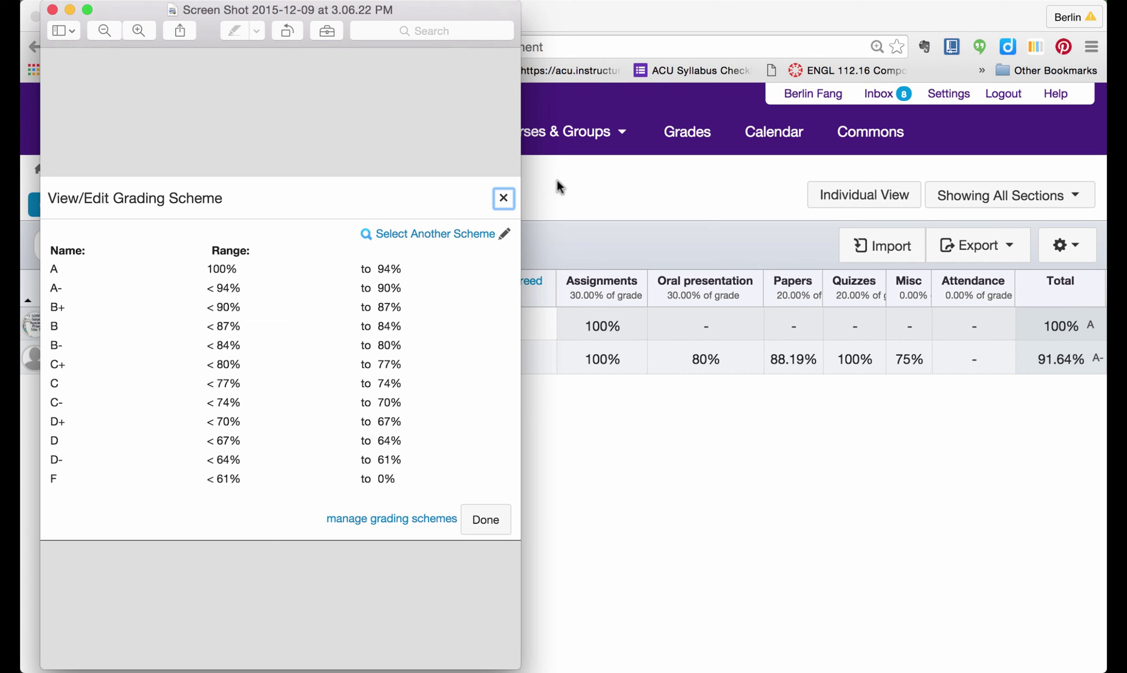
pyautogui.press('super+w')
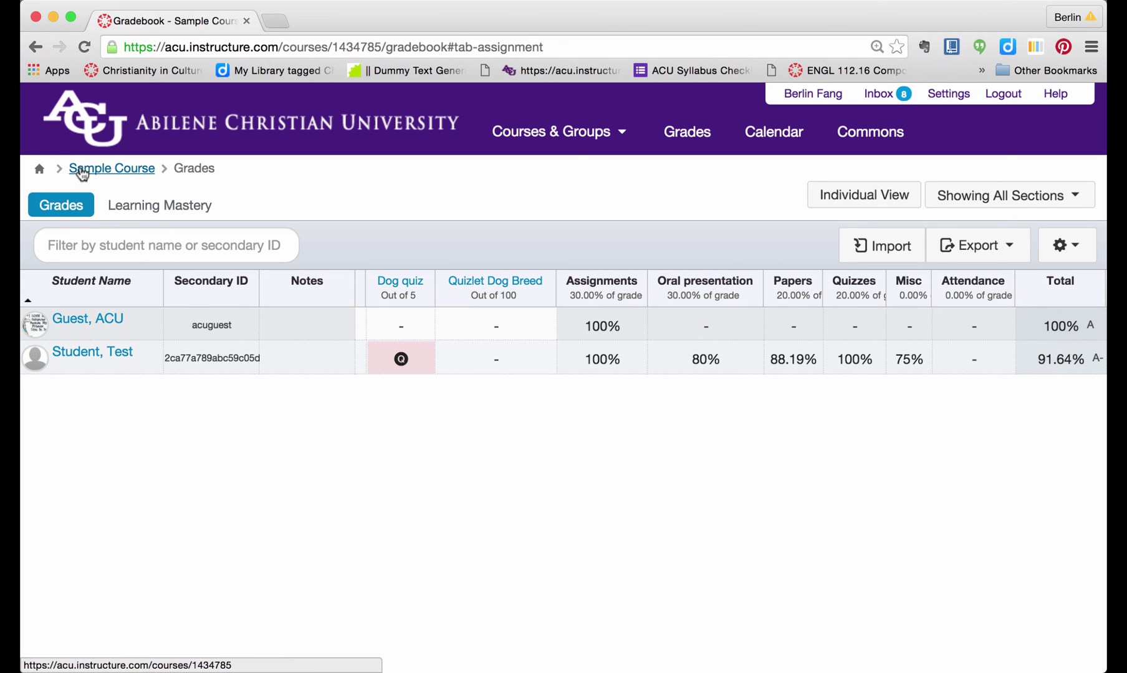
# Step: In Sample Course settings, toggle 'Enable course grading scheme' off and back on so it stays checked
pyautogui.click(88, 174)
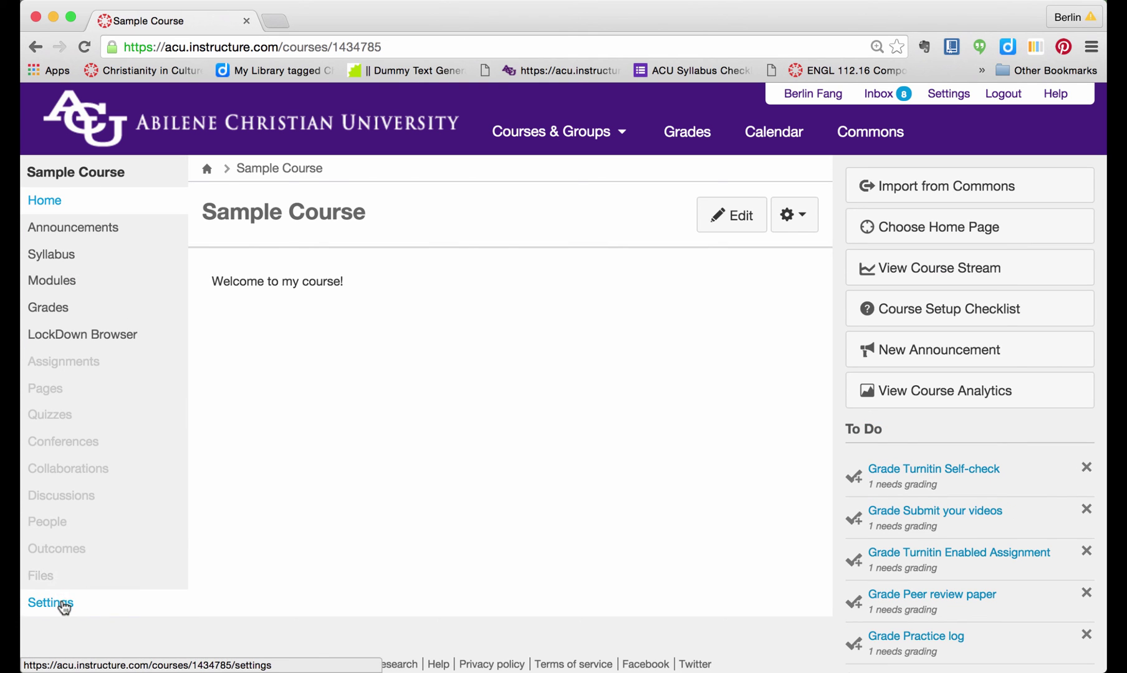
pyautogui.click(63, 605)
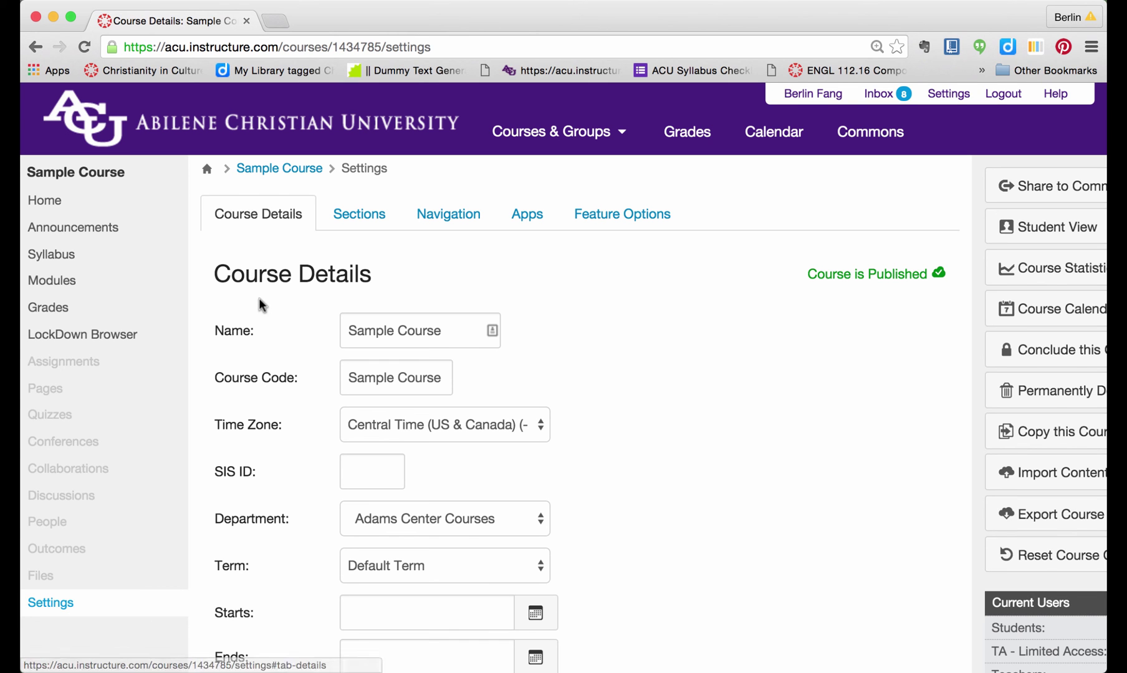
pyautogui.scroll(-10, 259, 304)
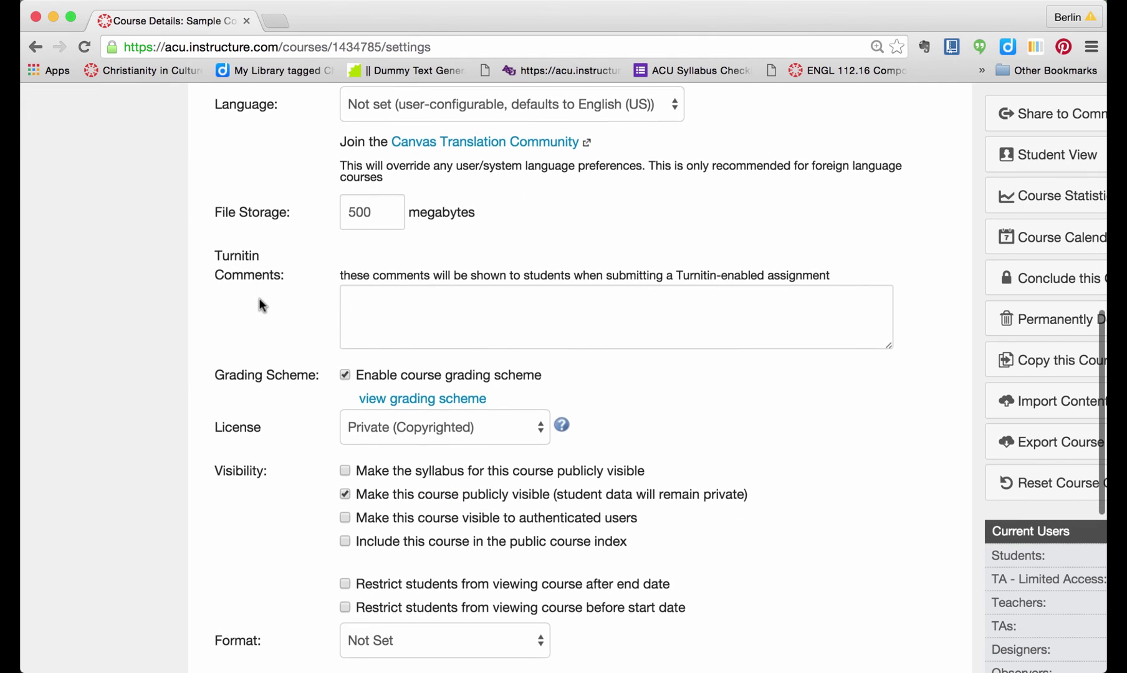
pyautogui.click(347, 374)
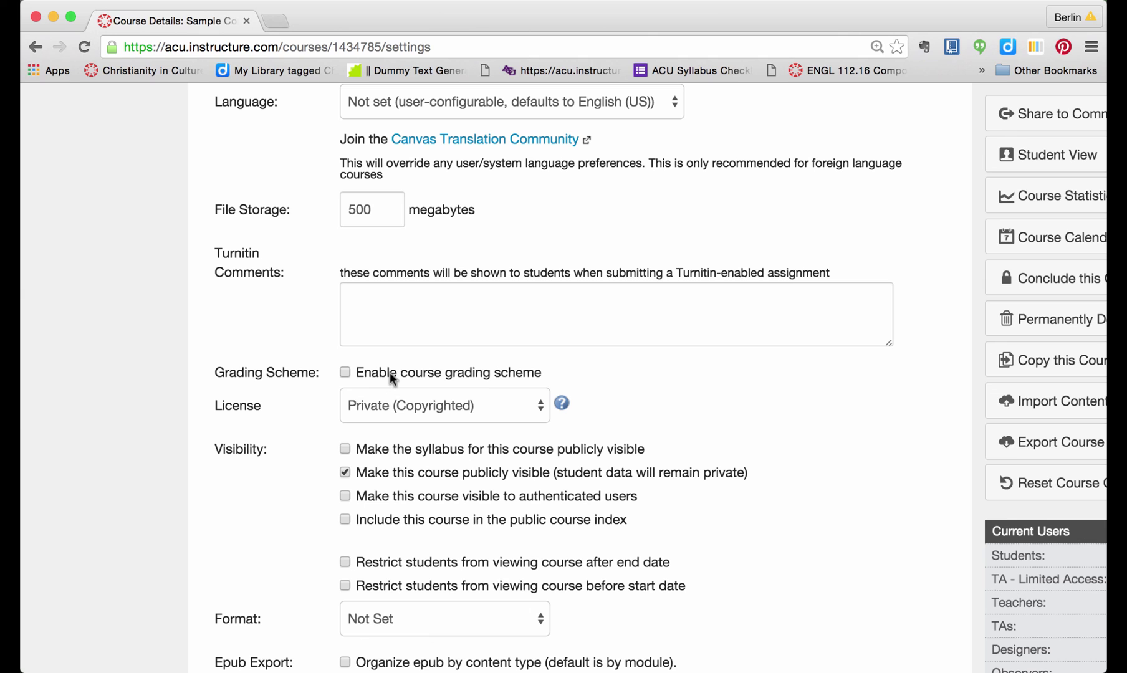
pyautogui.click(345, 373)
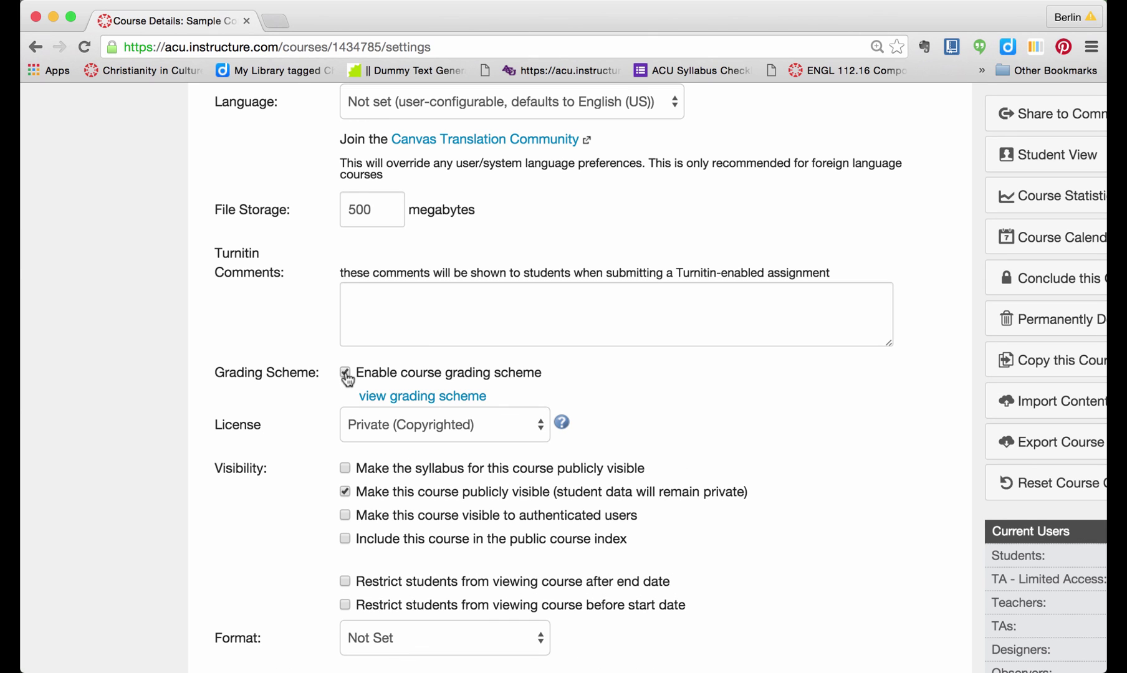
# Step: Go from the course's current grading scheme to the Grading Schemes page showing the BF scheme
pyautogui.click(380, 397)
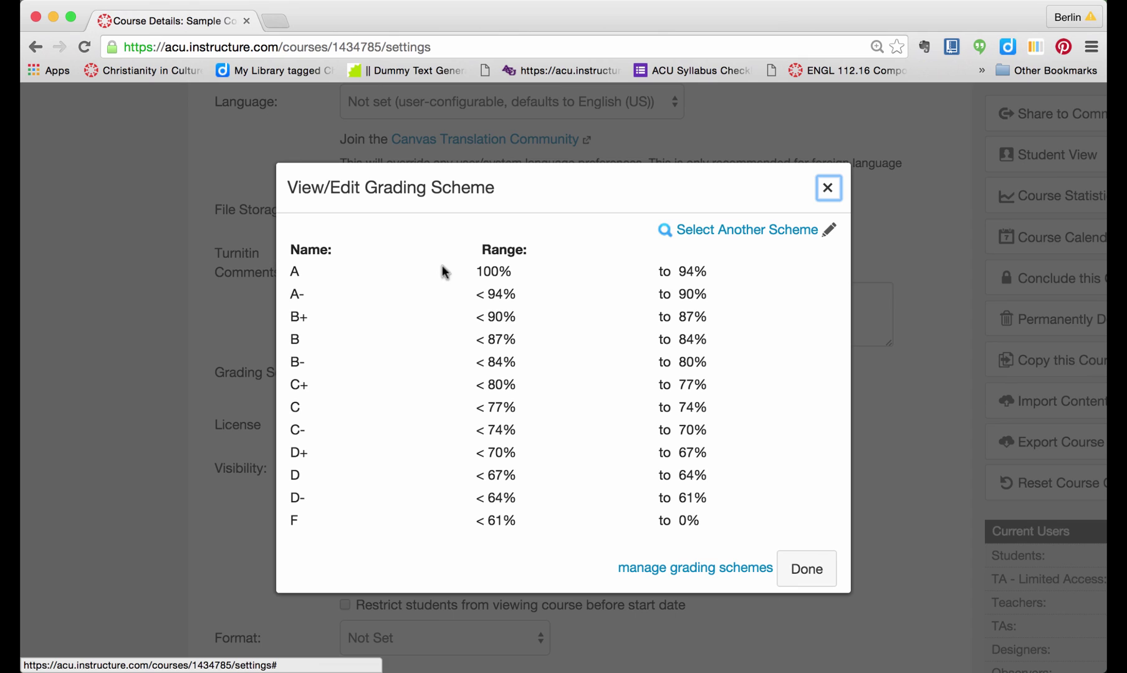
pyautogui.click(648, 572)
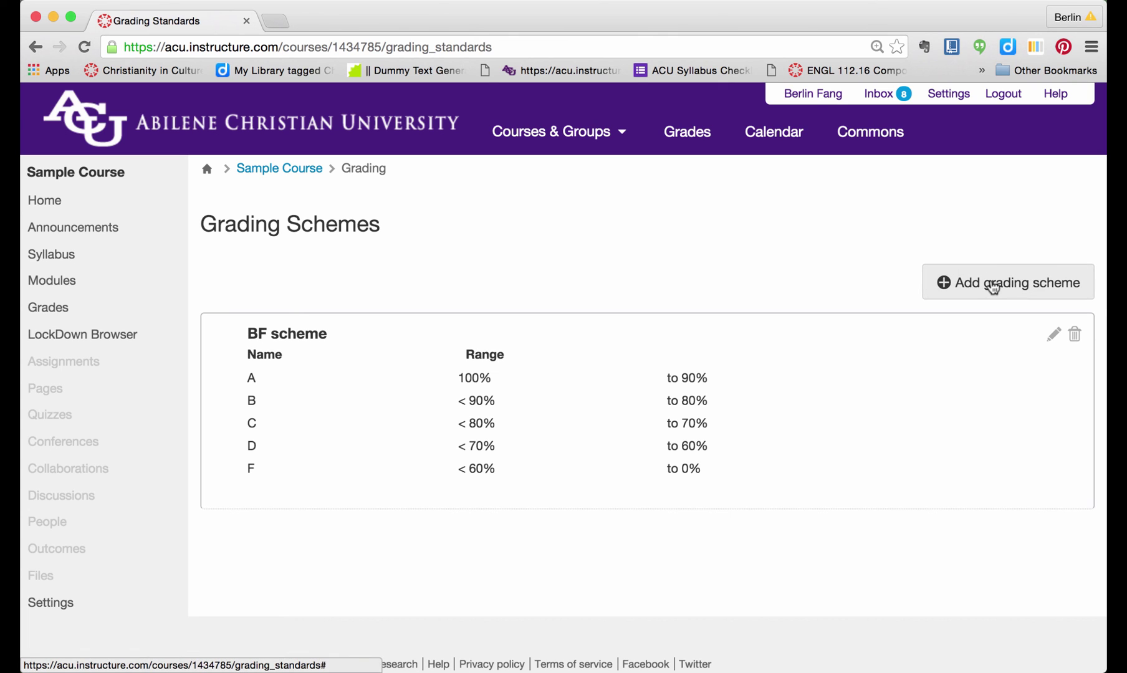
# Step: Start a new grading scheme named 'Scheme for ENGL101'
pyautogui.click(993, 285)
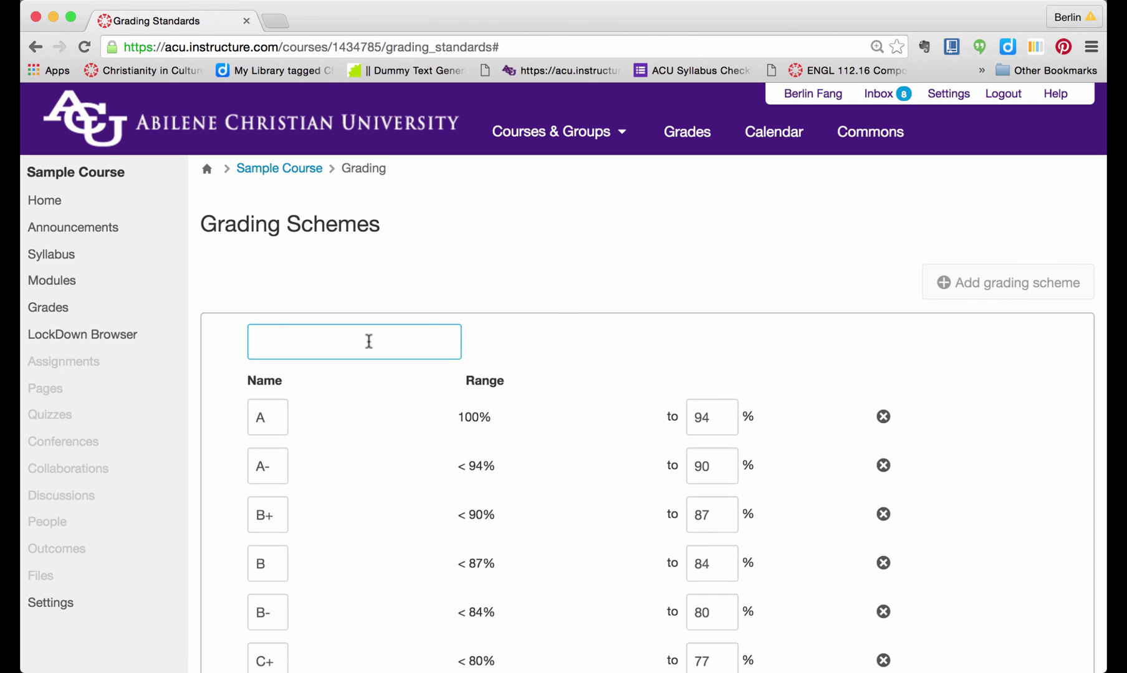
pyautogui.write('Scheme for ENGL101')
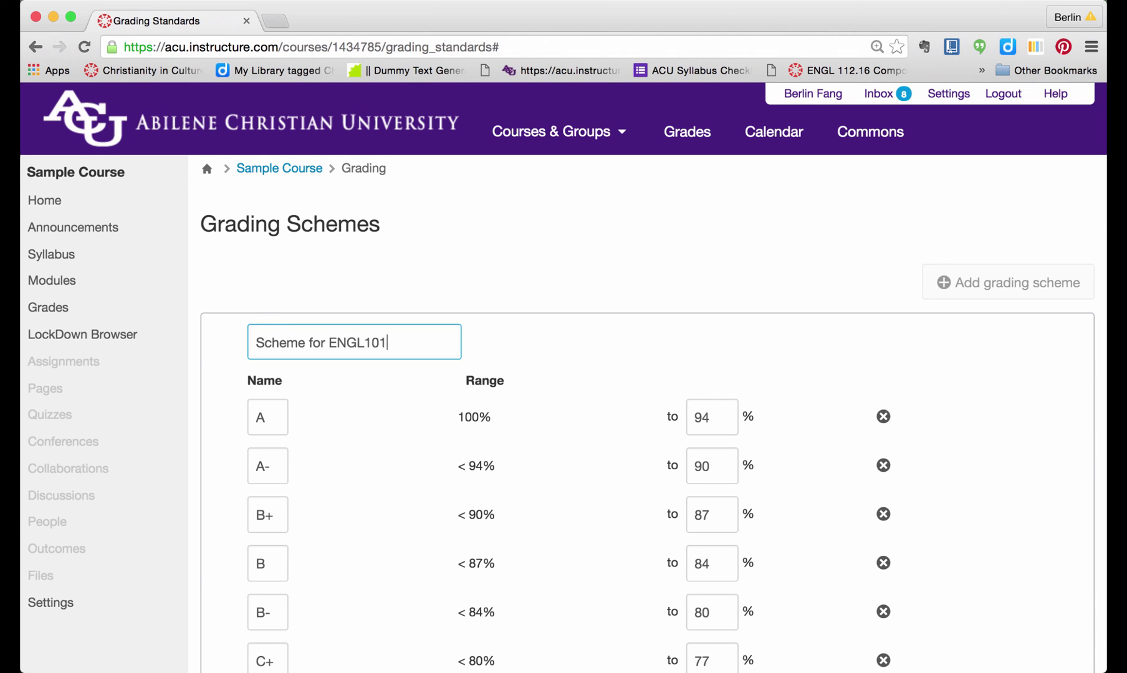
pyautogui.scroll(-2, 347, 359)
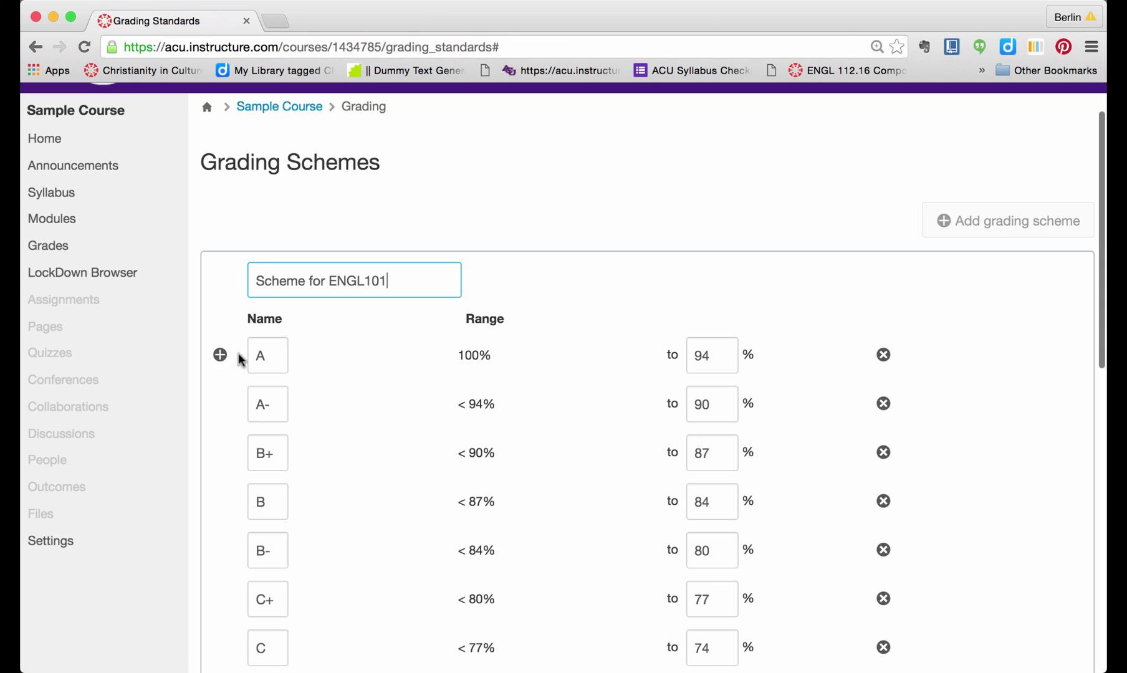
# Step: Delete the A-, B+, B-, C+, C-, D+ and D- rows, leaving A, B, C, D, F
pyautogui.click(883, 404)
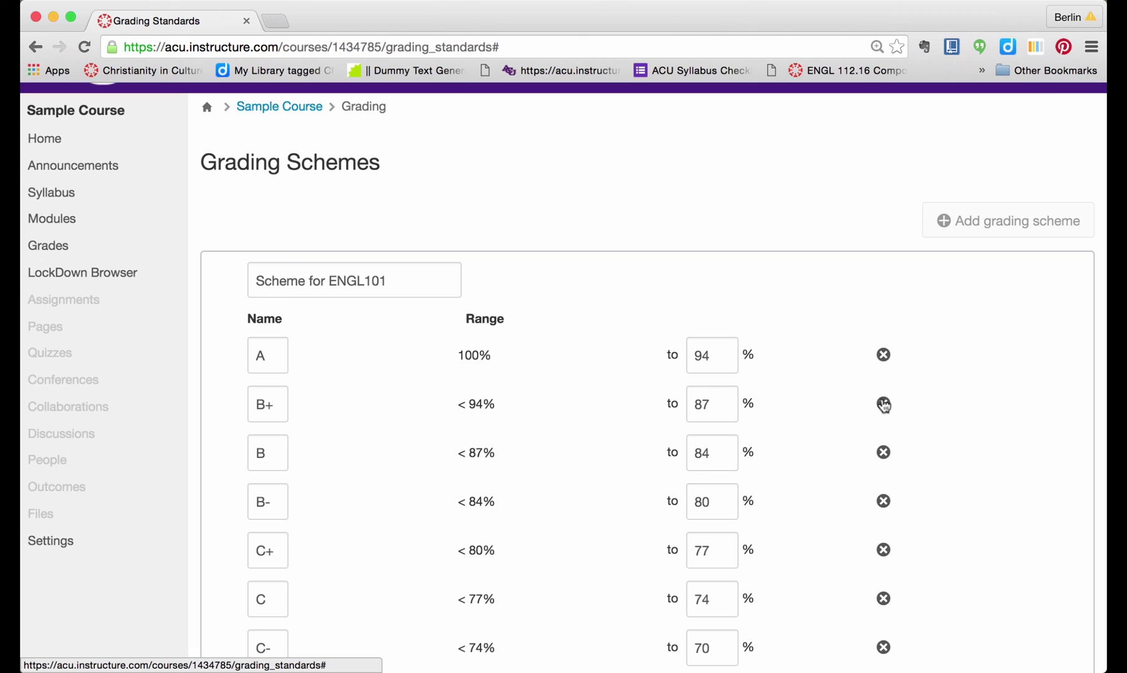
pyautogui.click(883, 404)
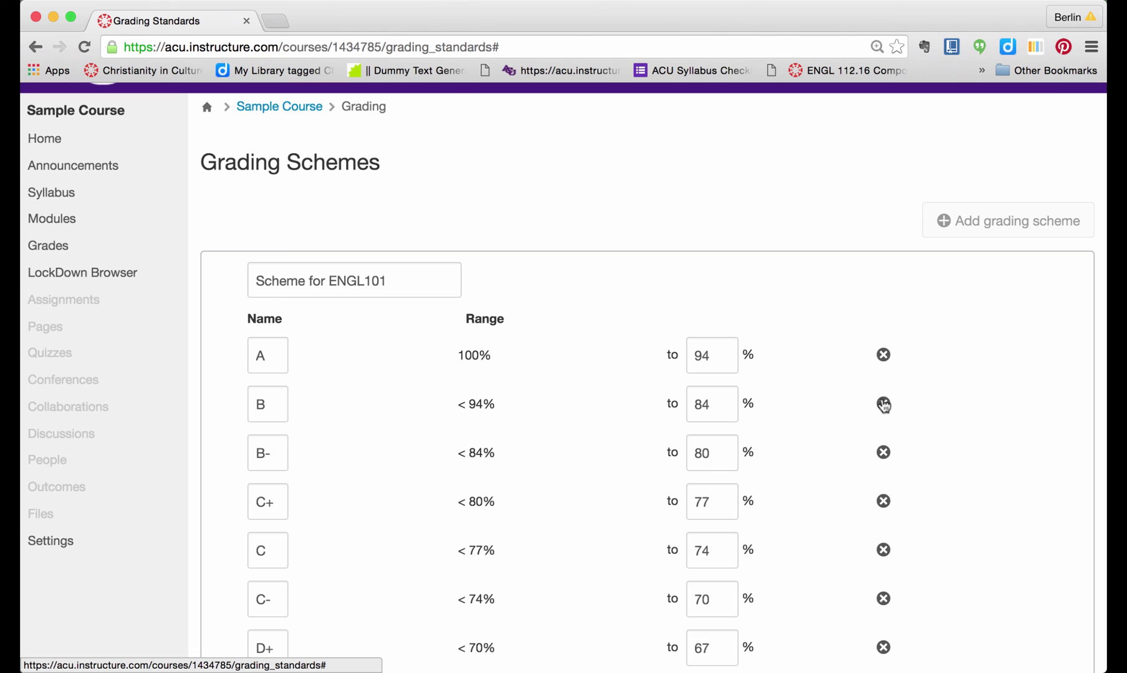
pyautogui.click(884, 453)
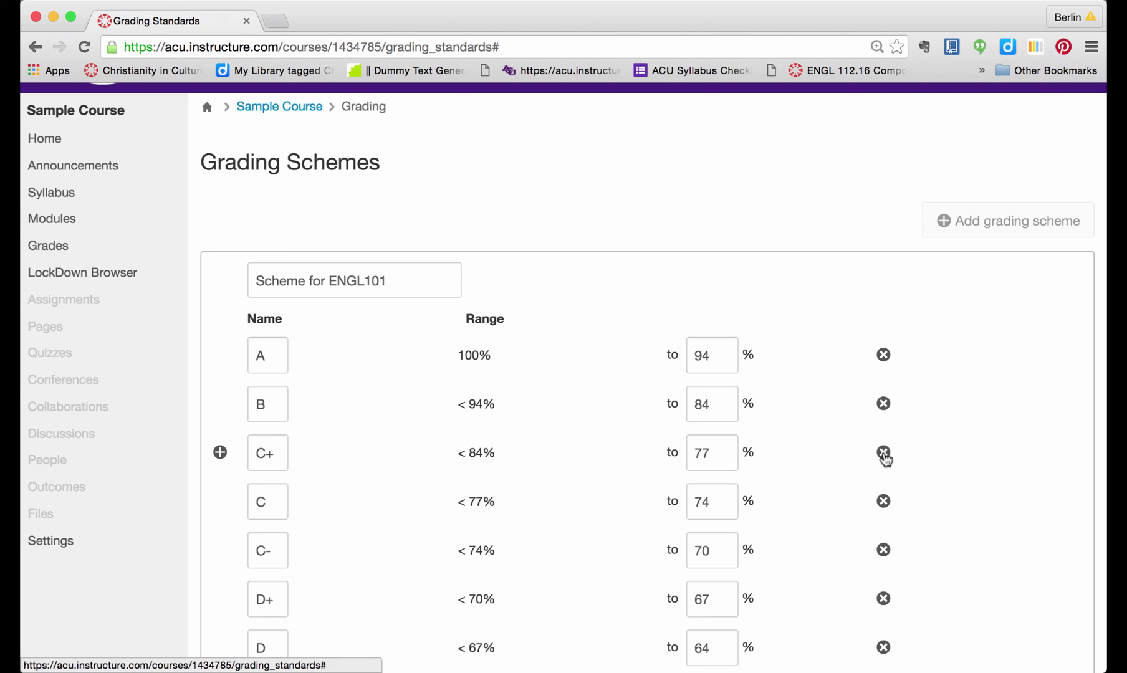
pyautogui.click(884, 453)
pyautogui.click(884, 502)
pyautogui.click(883, 502)
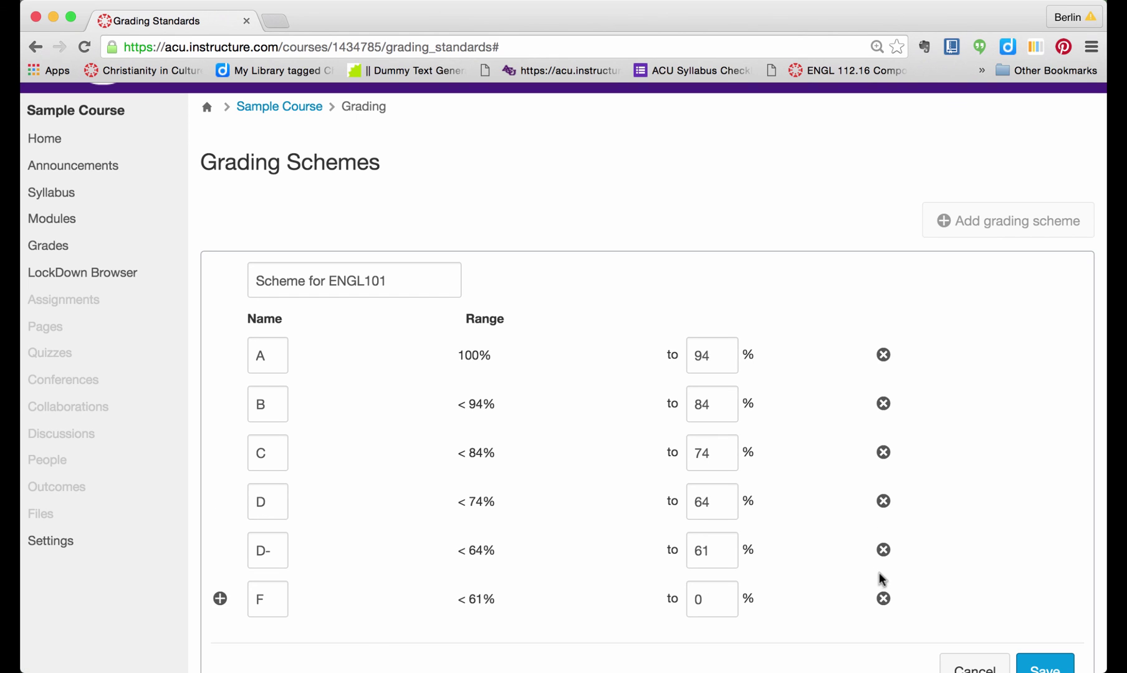
pyautogui.click(884, 552)
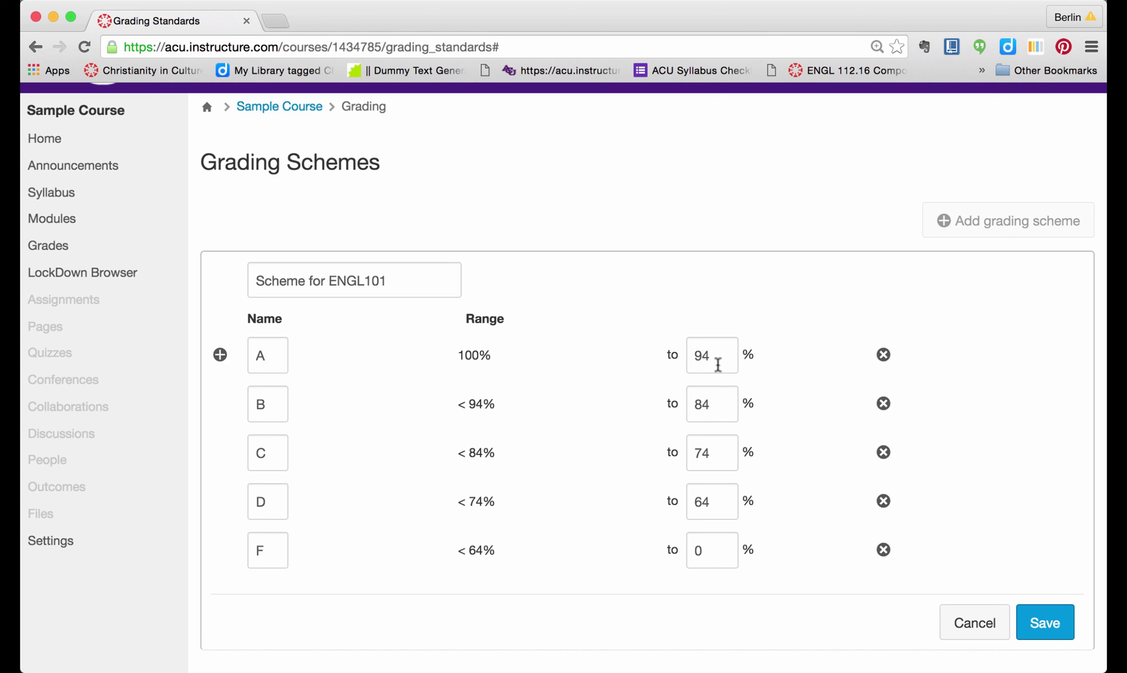
# Step: Set the lower cutoffs to A 90, B 79, C 69, D 60 and save Scheme for ENGL101
pyautogui.moveTo(716, 352); pyautogui.dragTo(686, 354)
pyautogui.write('90')
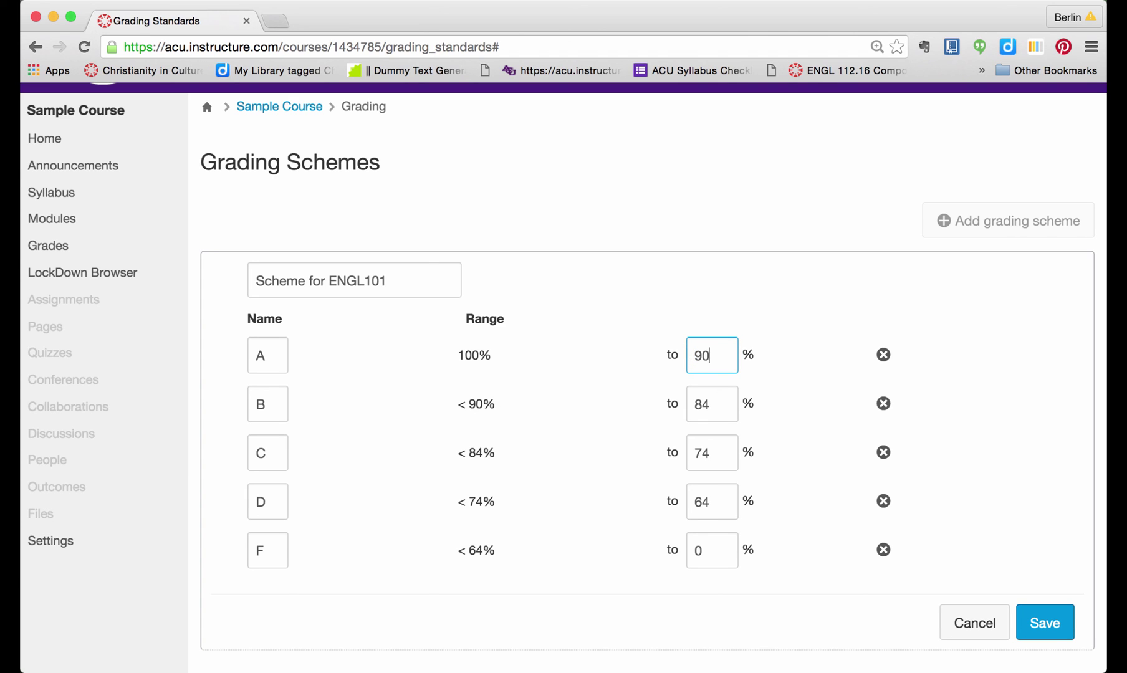
pyautogui.moveTo(721, 403); pyautogui.dragTo(680, 402)
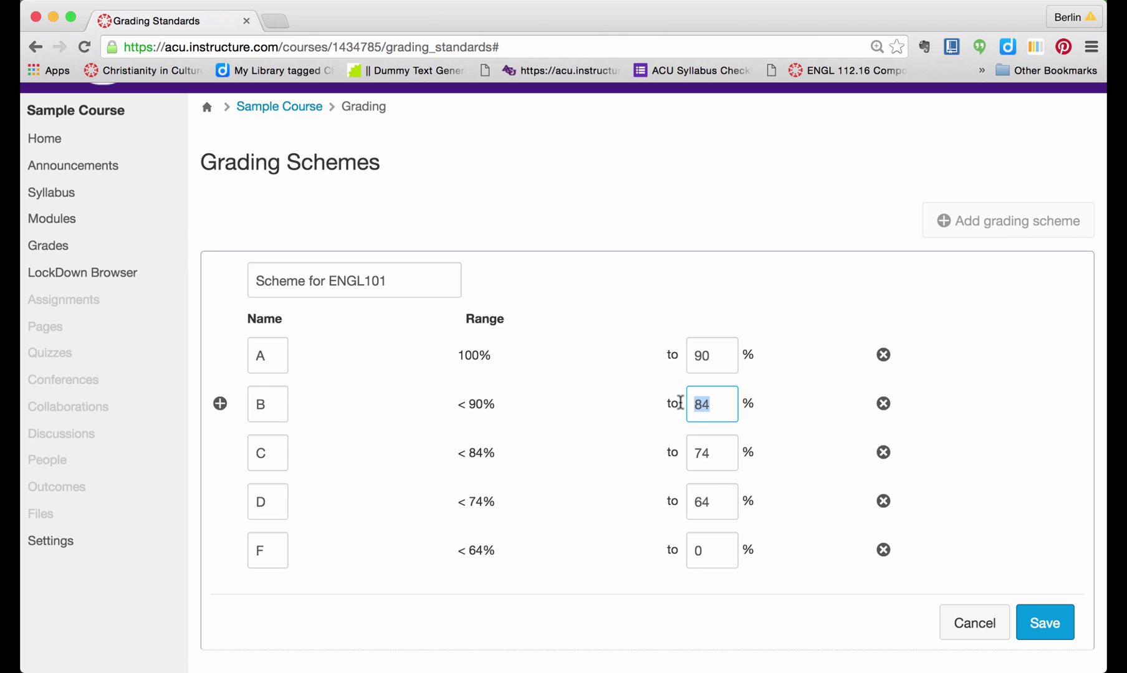
pyautogui.write('79')
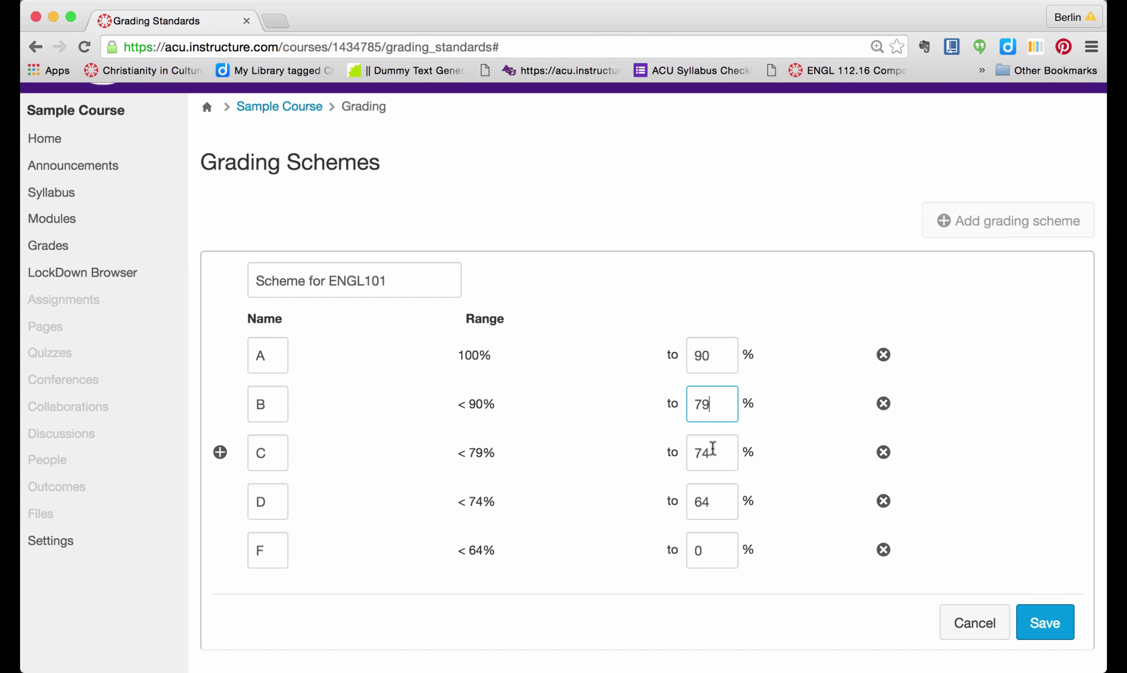
pyautogui.moveTo(717, 452); pyautogui.dragTo(665, 454)
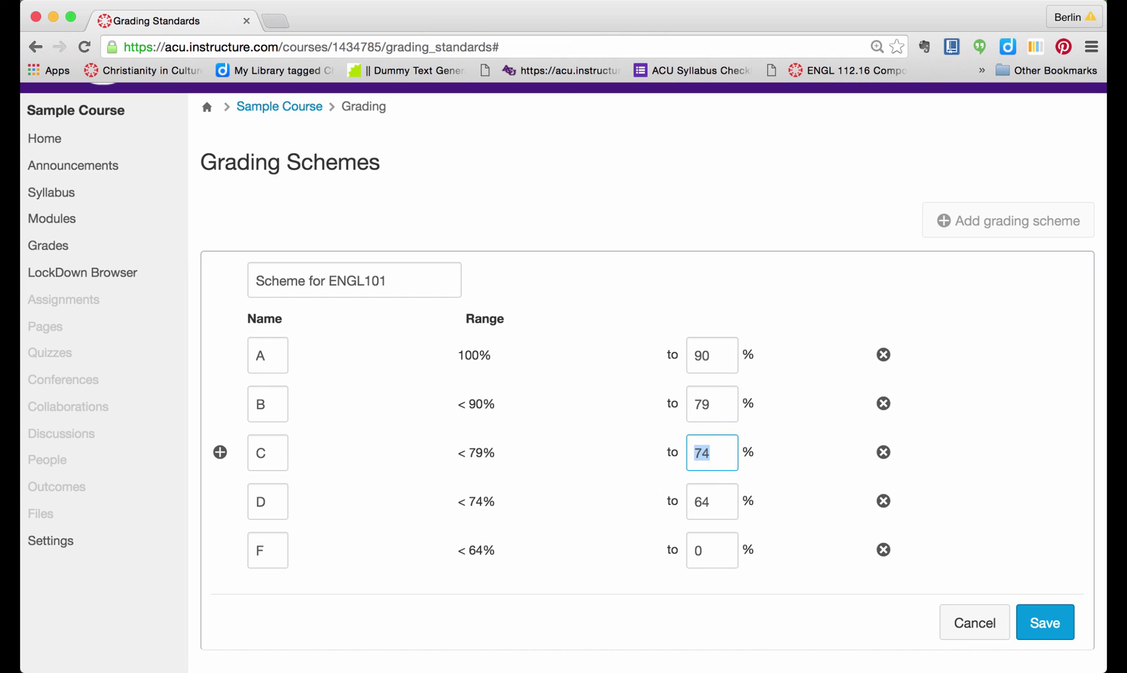
pyautogui.write('69')
pyautogui.moveTo(725, 498); pyautogui.dragTo(651, 501)
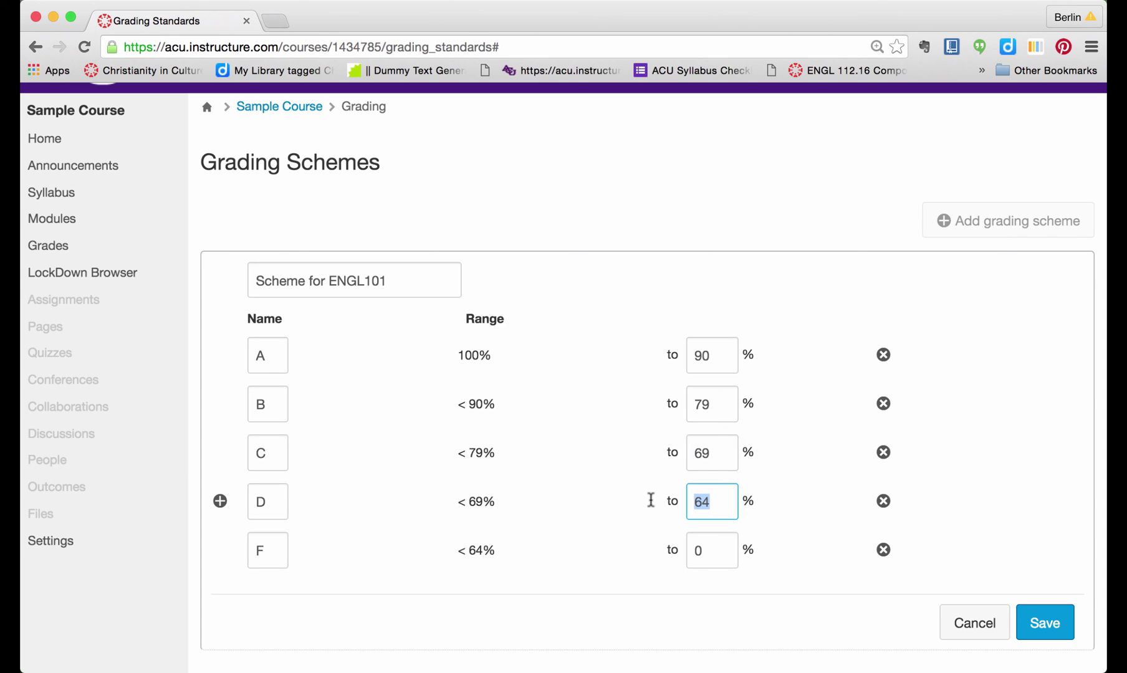
pyautogui.write('60')
pyautogui.click(770, 625)
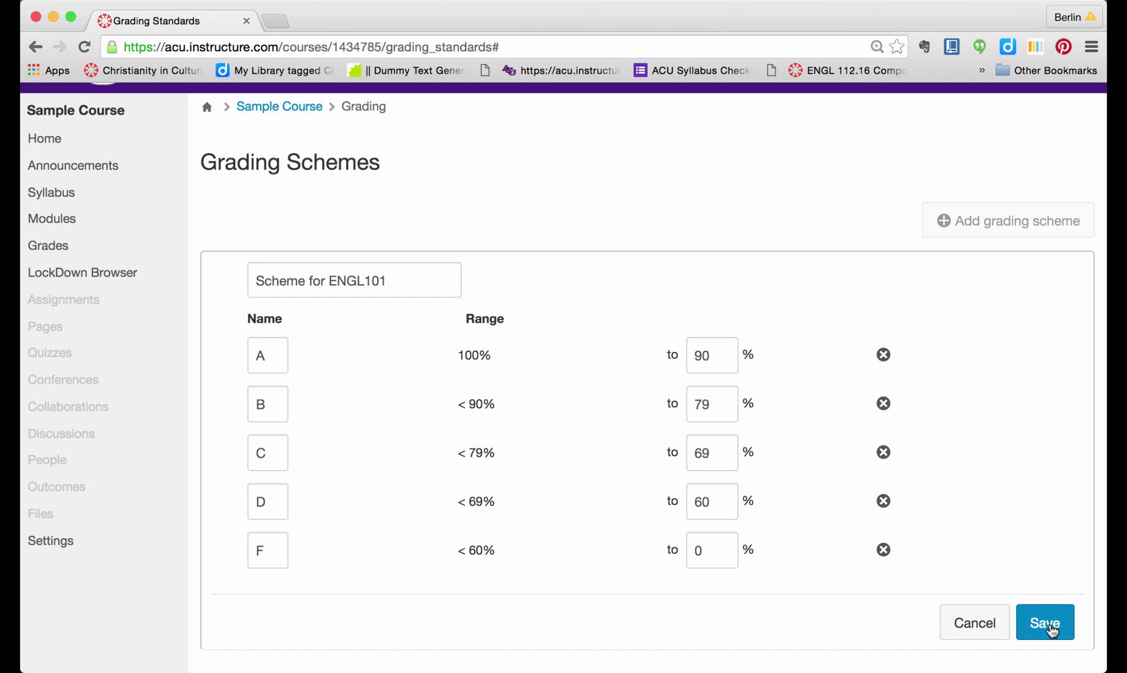
pyautogui.click(1050, 627)
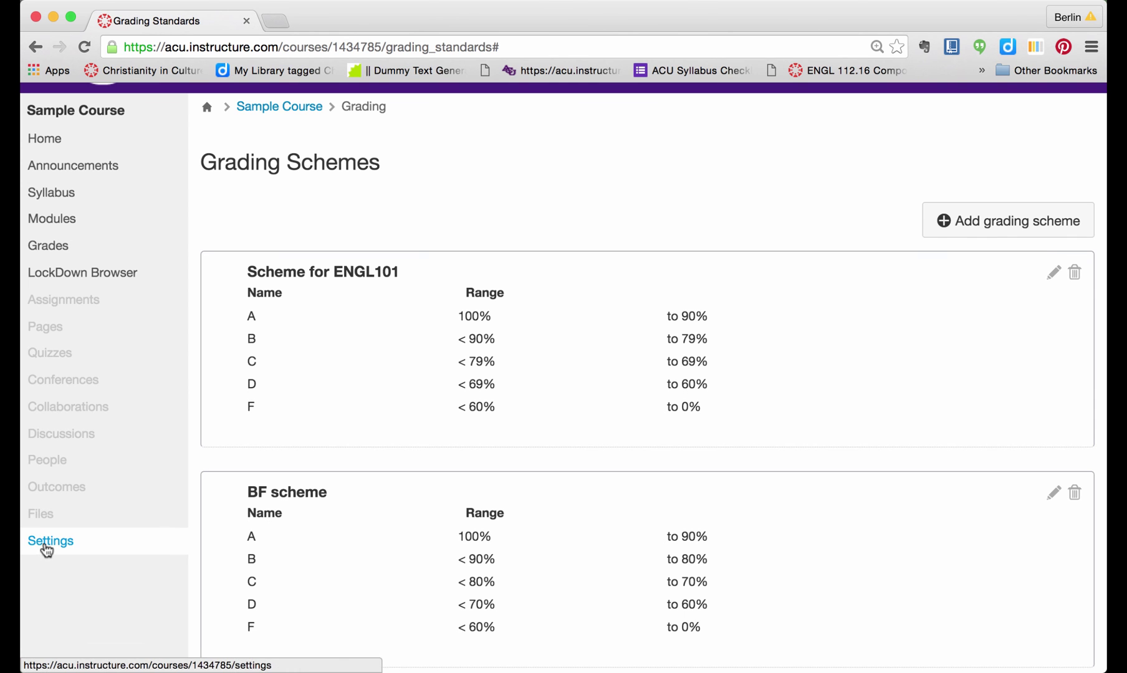
# Step: Select Scheme for ENGL101 as the course grading standard and update the Sample Course details
pyautogui.click(45, 544)
pyautogui.scroll(-10, 556, 362)
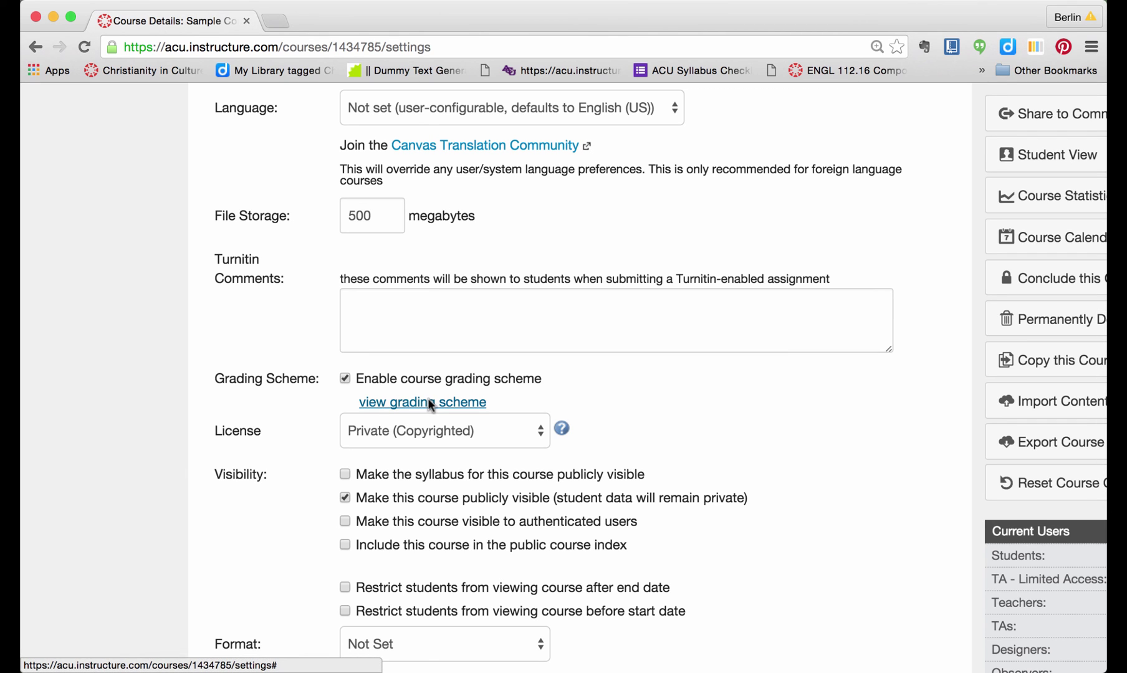
pyautogui.click(429, 403)
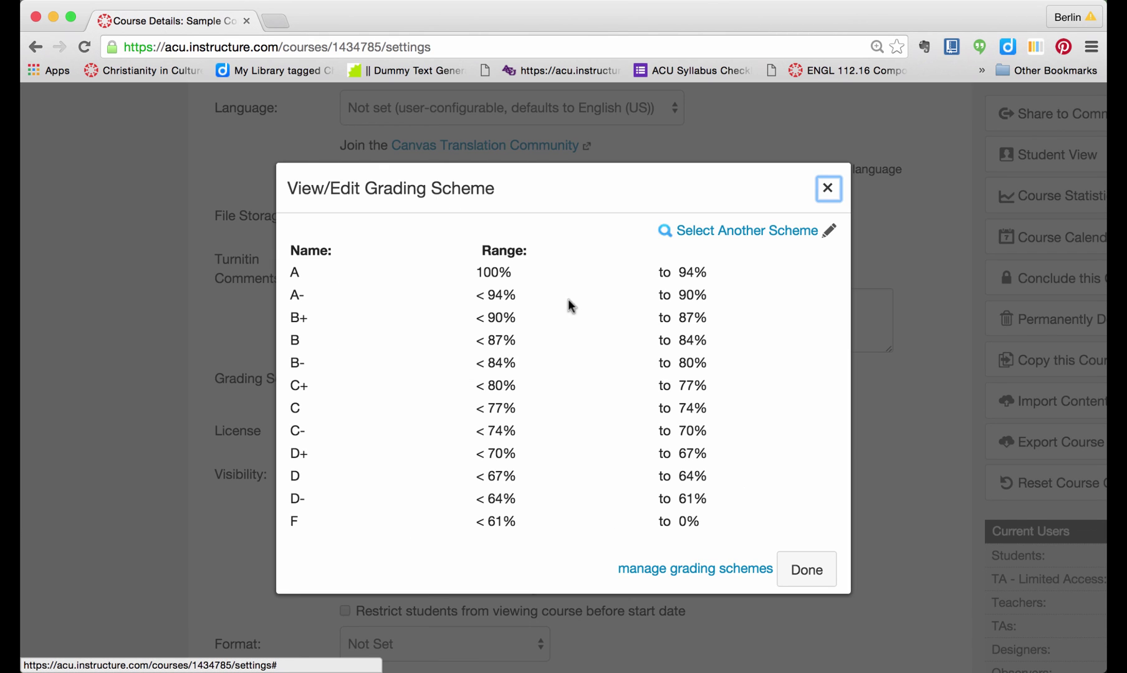
pyautogui.click(720, 232)
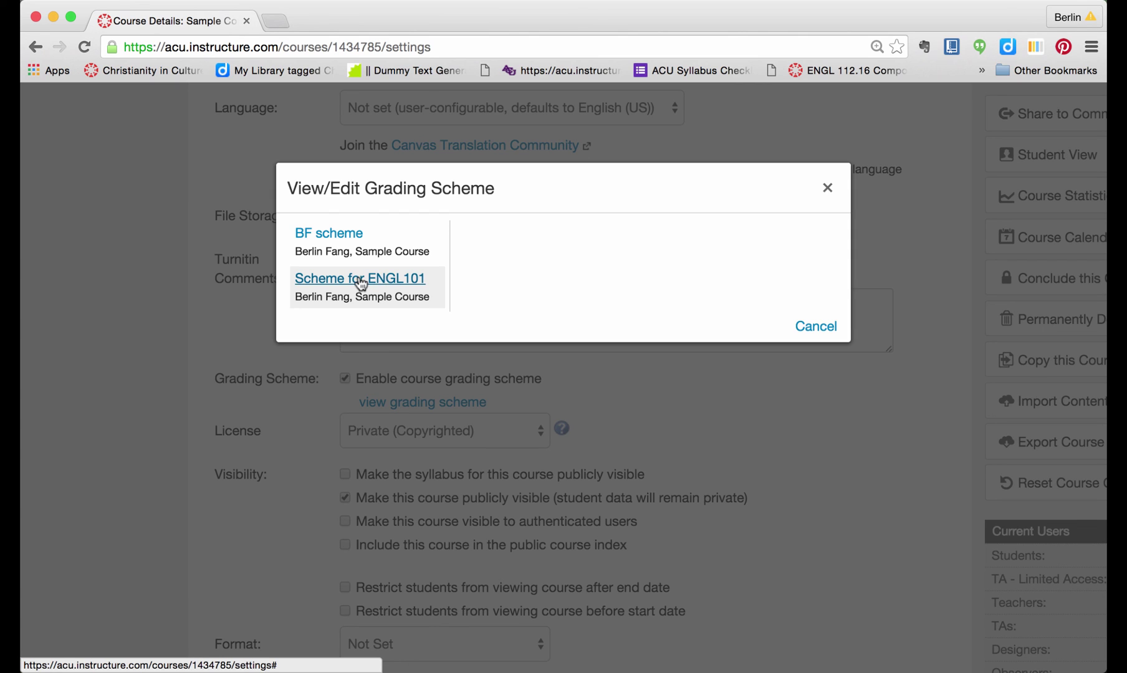
pyautogui.click(361, 284)
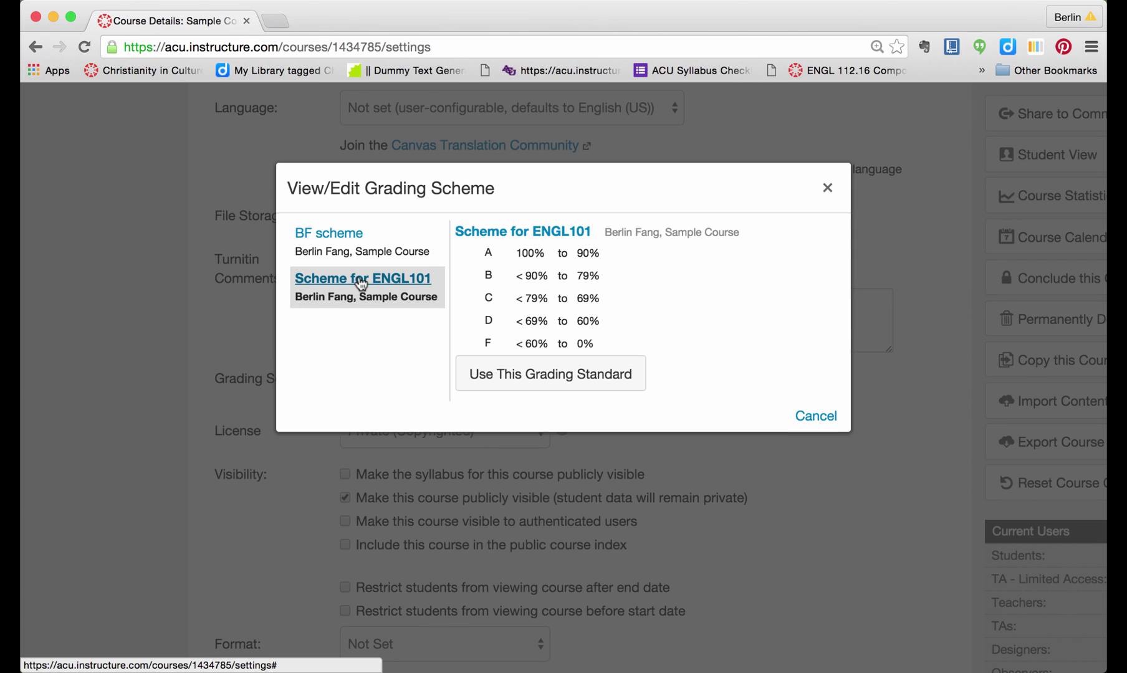
pyautogui.click(507, 374)
pyautogui.click(814, 416)
pyautogui.scroll(-10, 817, 417)
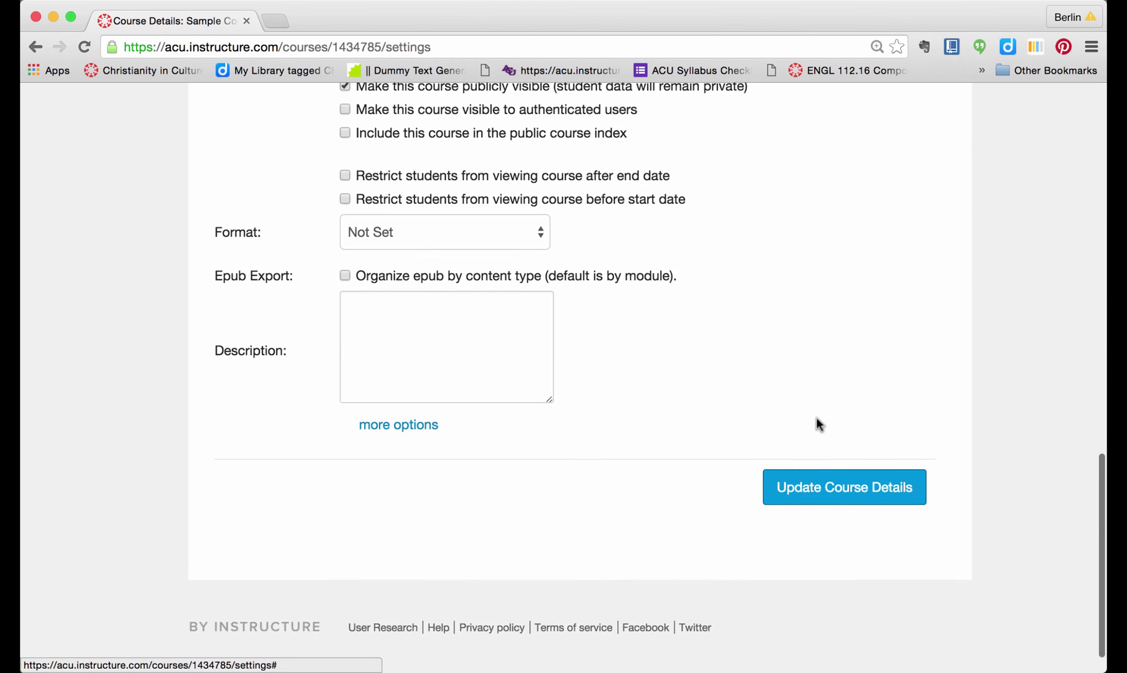
pyautogui.click(831, 497)
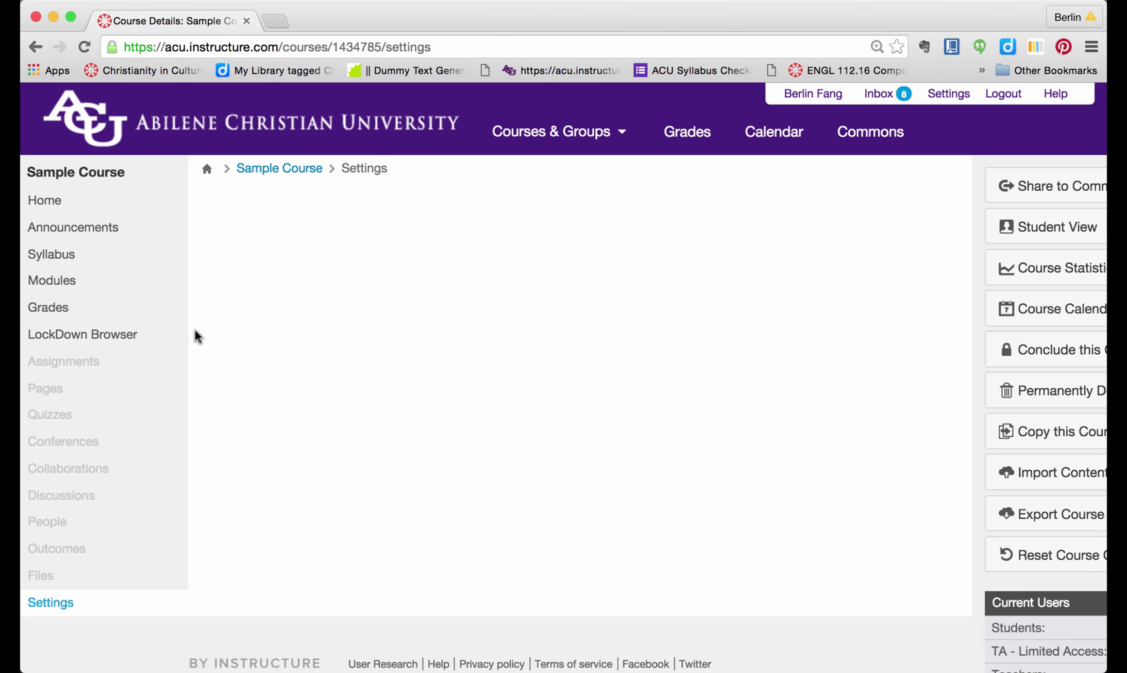
# Step: View the gradebook Total column, where 91.64% now shows as an A
pyautogui.click(48, 308)
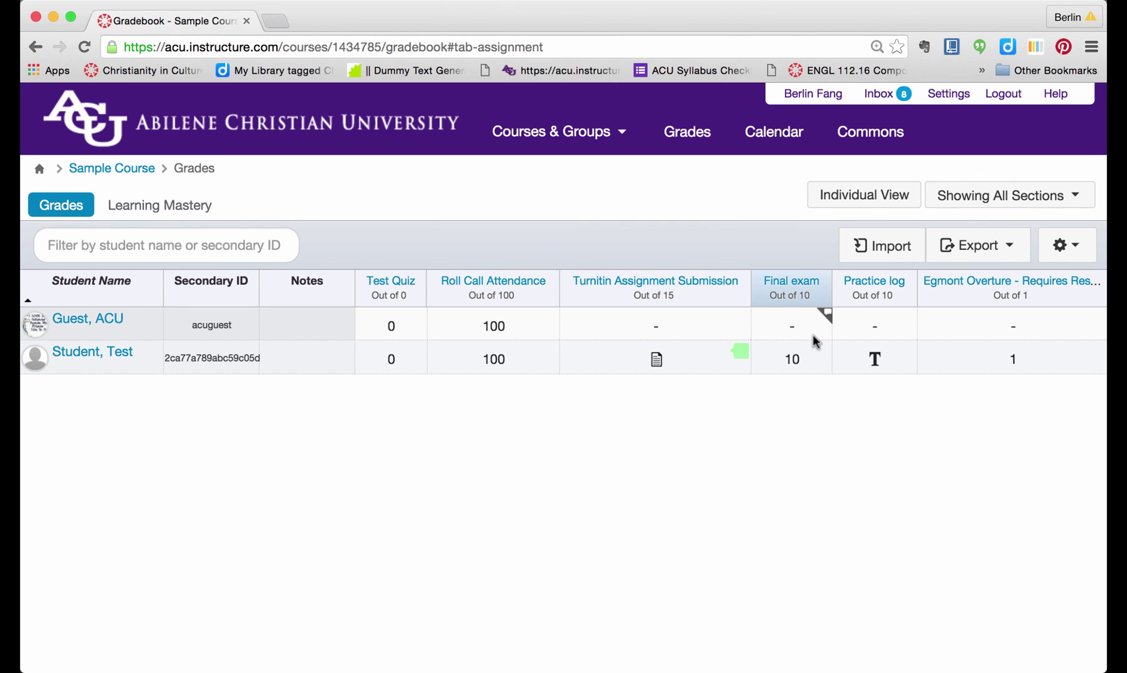
pyautogui.hscroll(15, 814, 341)
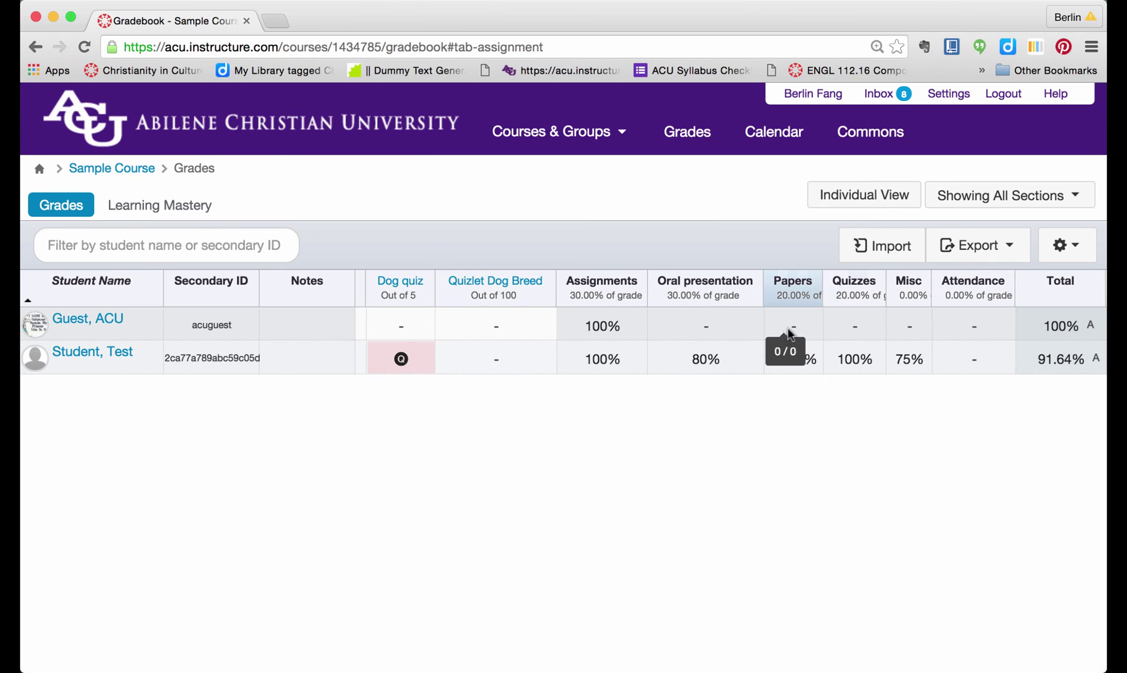